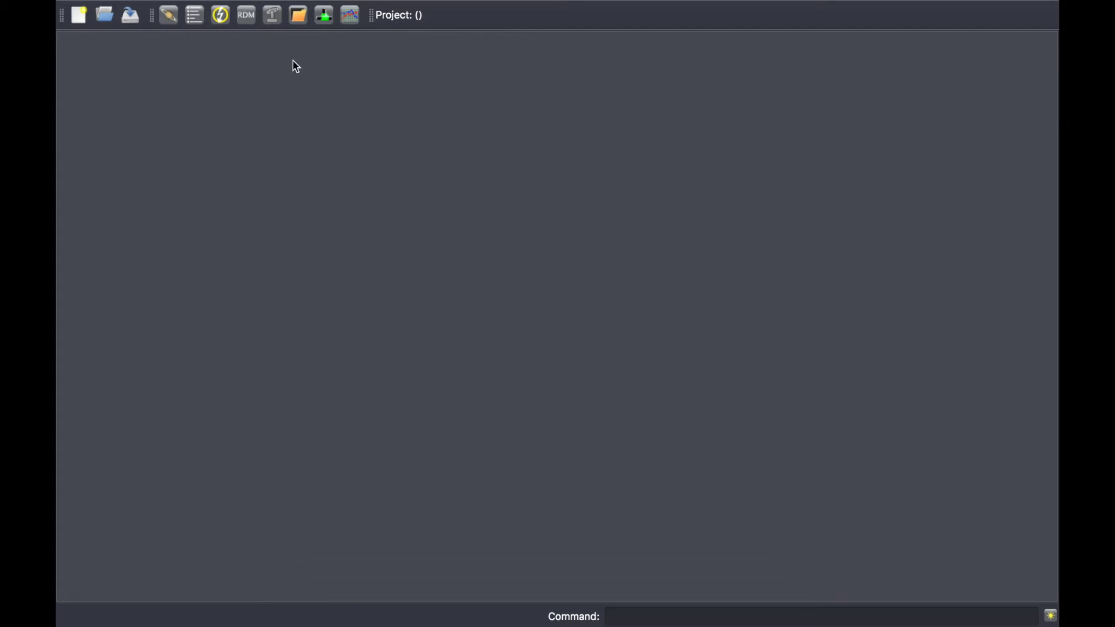
Show the lamp library and the ArtNet Universes list with the MagicQ 512-channel universe.
click(299, 26)
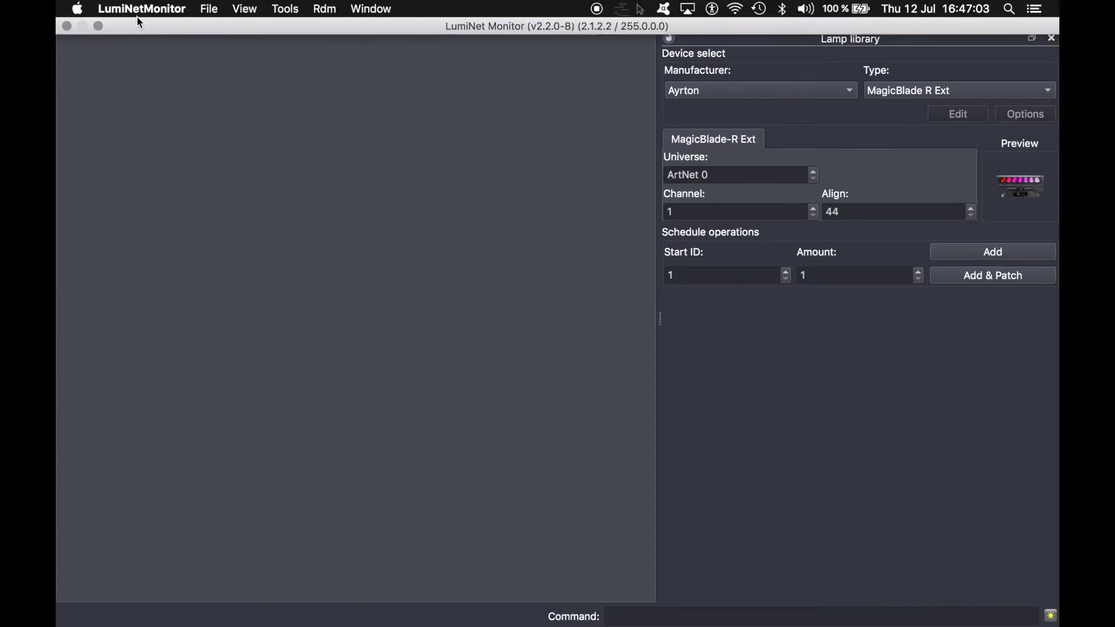
click(168, 15)
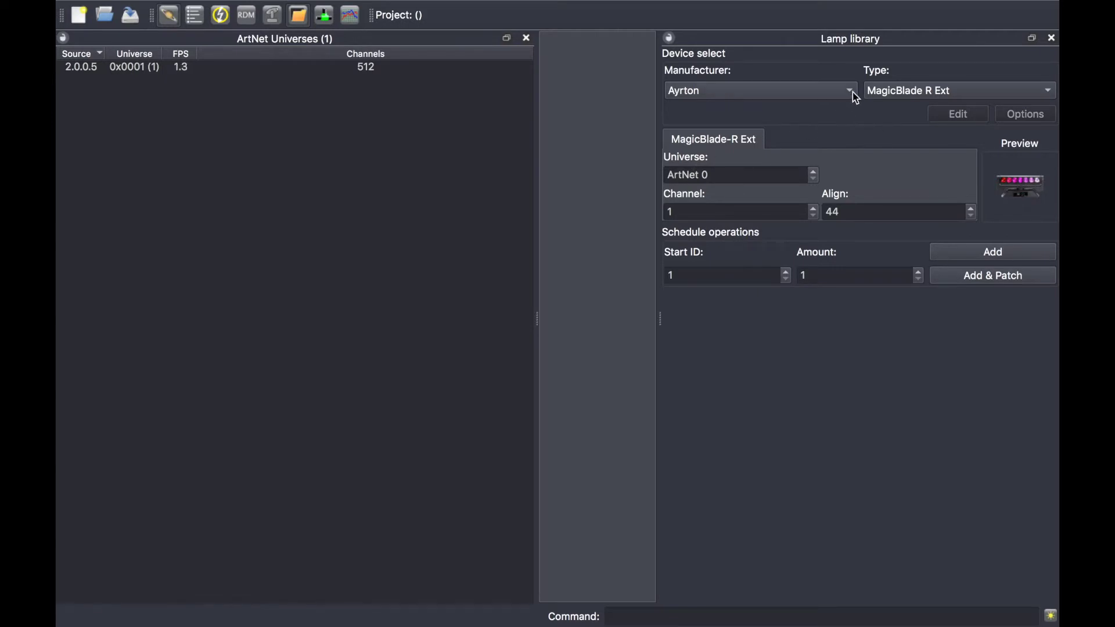
View the six RDM devices sorted by model, then by DMX address, and close the list.
click(244, 21)
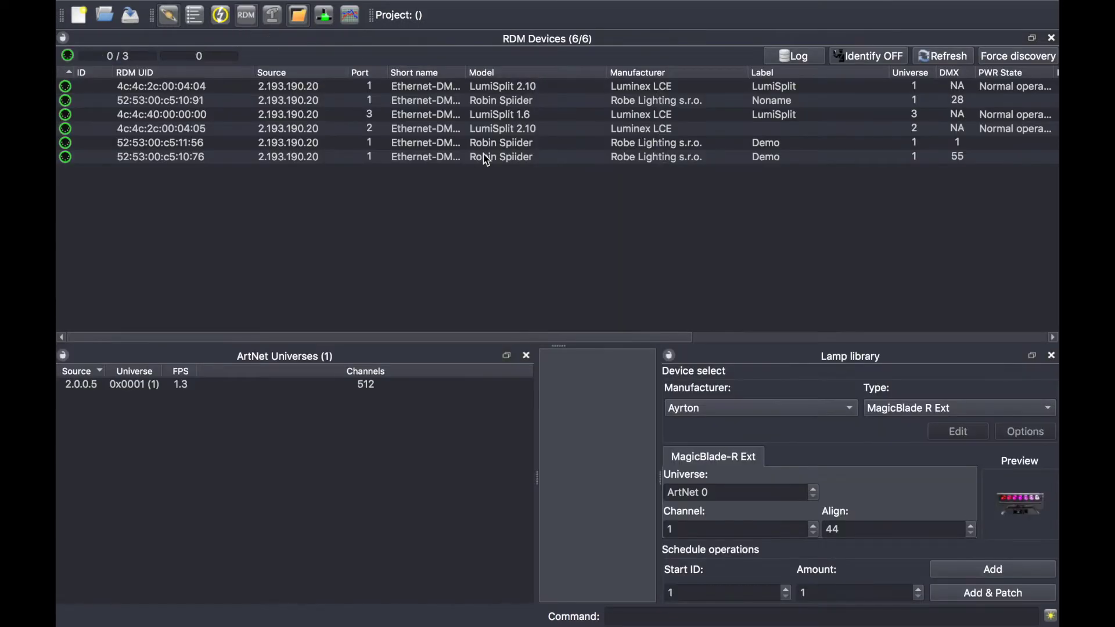
click(493, 73)
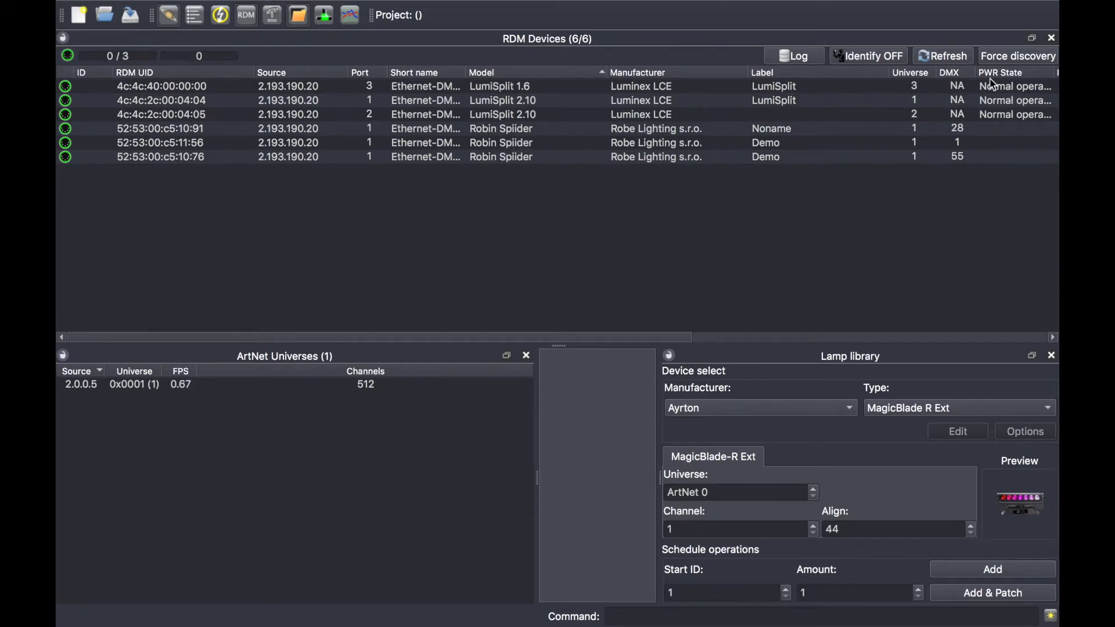
click(955, 75)
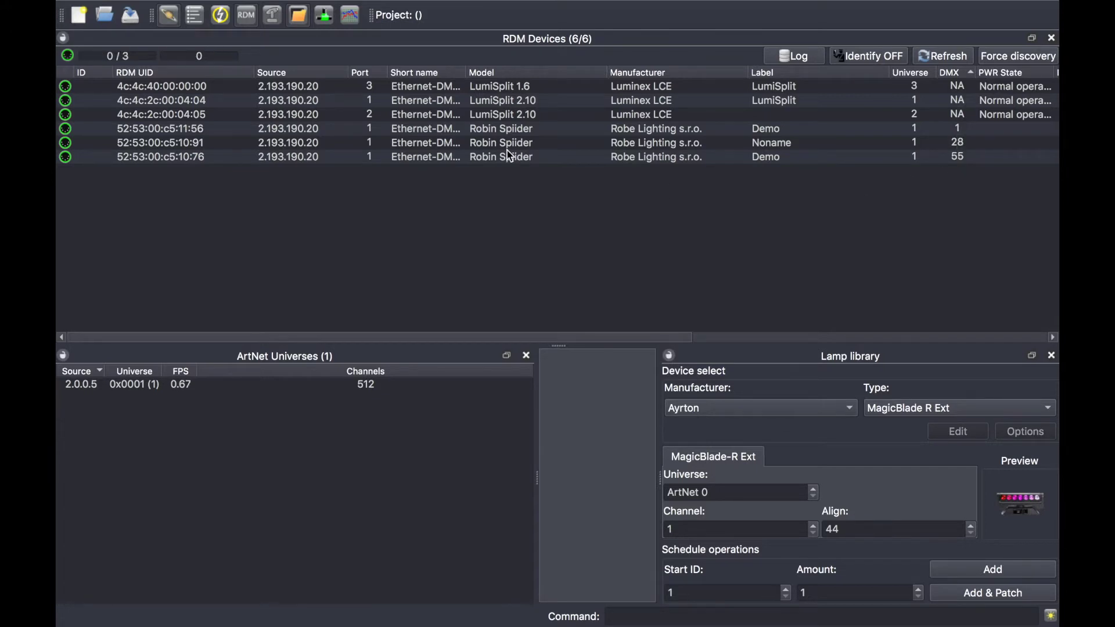
mouse_move(510, 155)
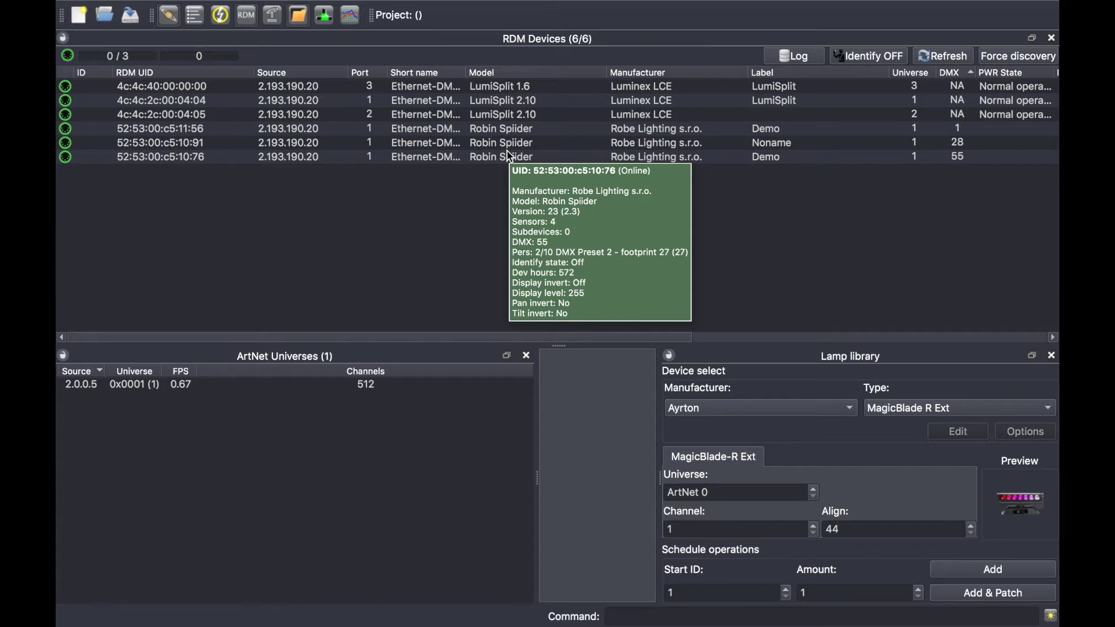
click(1052, 37)
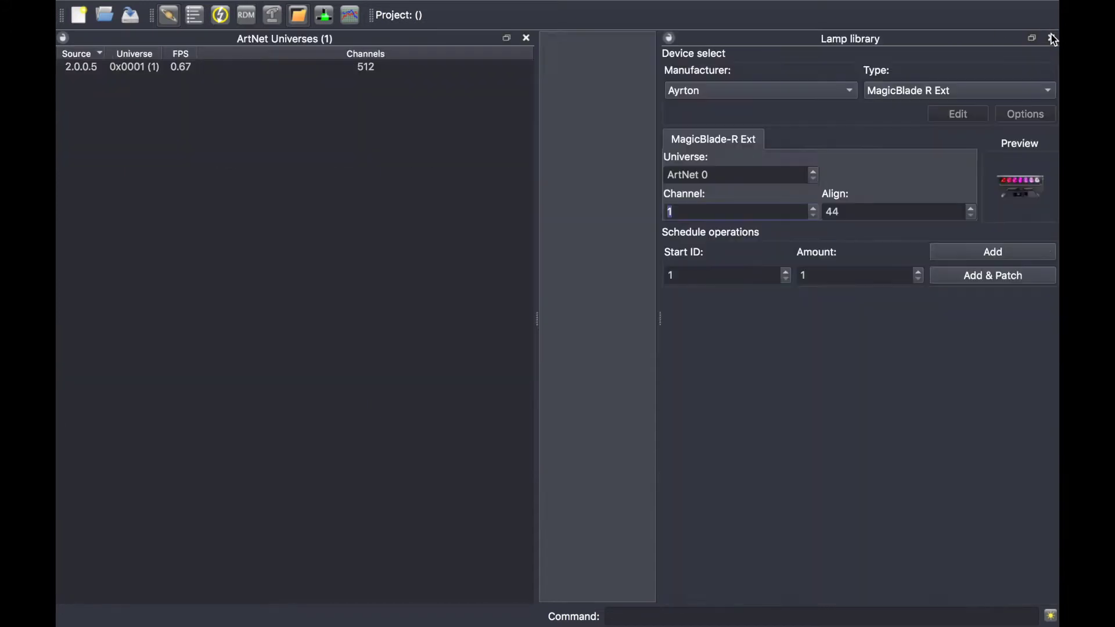
Choose Robe Spiider Mode2 in the lamp library and set its universe to ArtNet 1.
click(853, 88)
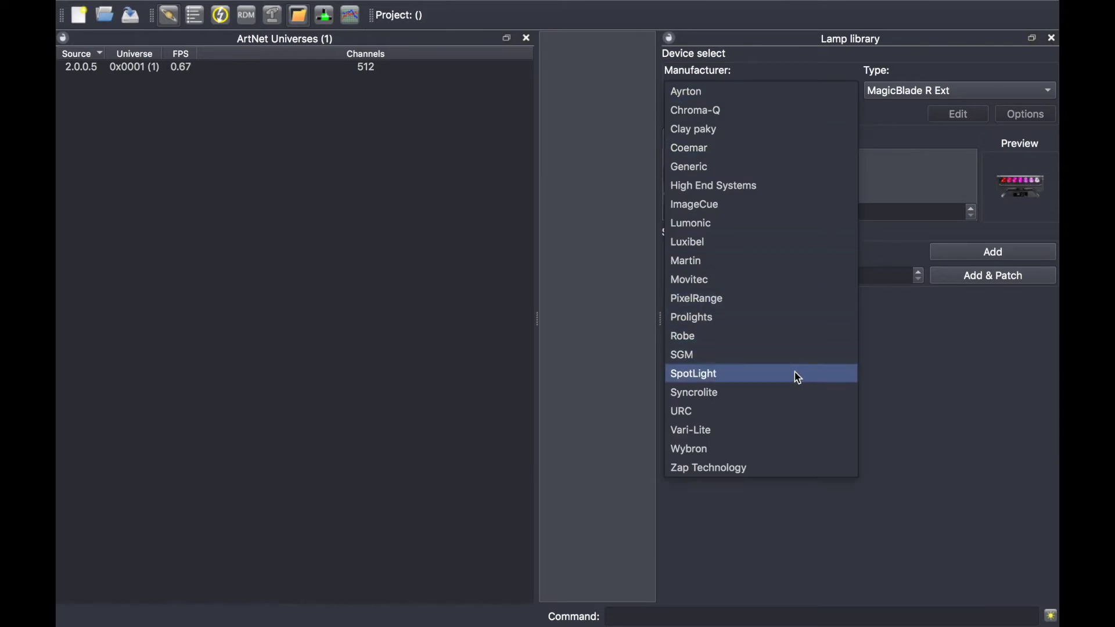
click(774, 334)
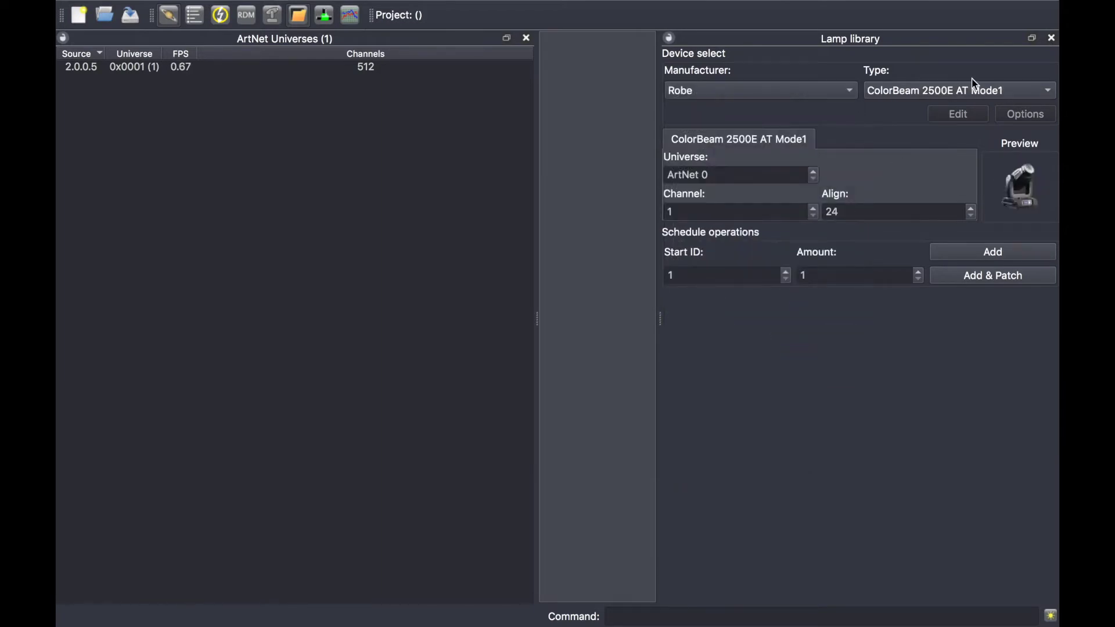
click(981, 91)
scroll(946, 366, down, 10)
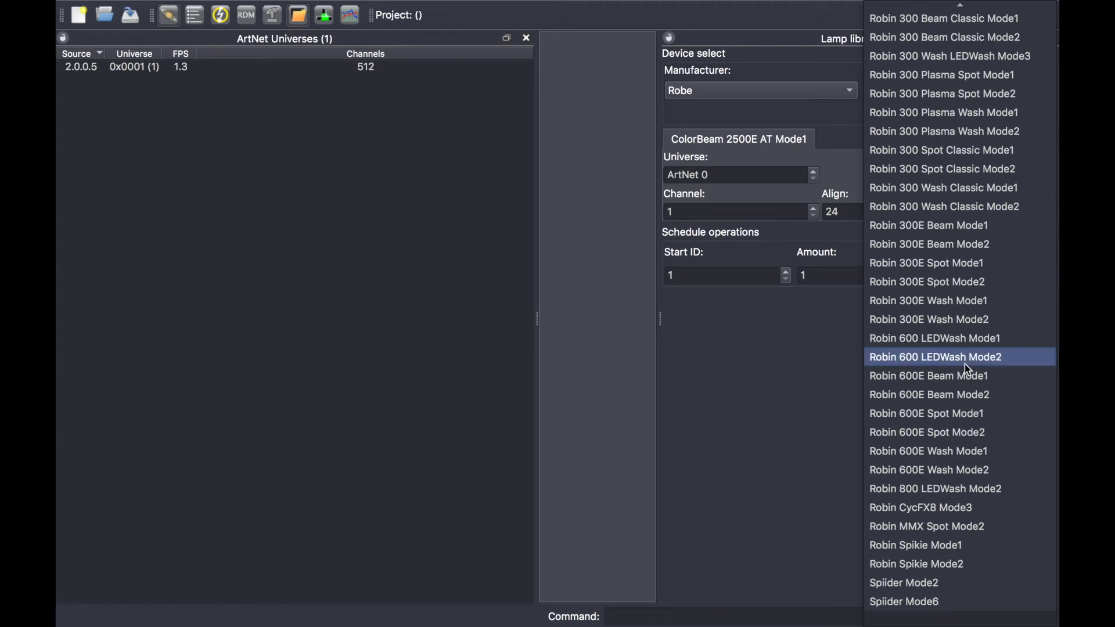
click(921, 583)
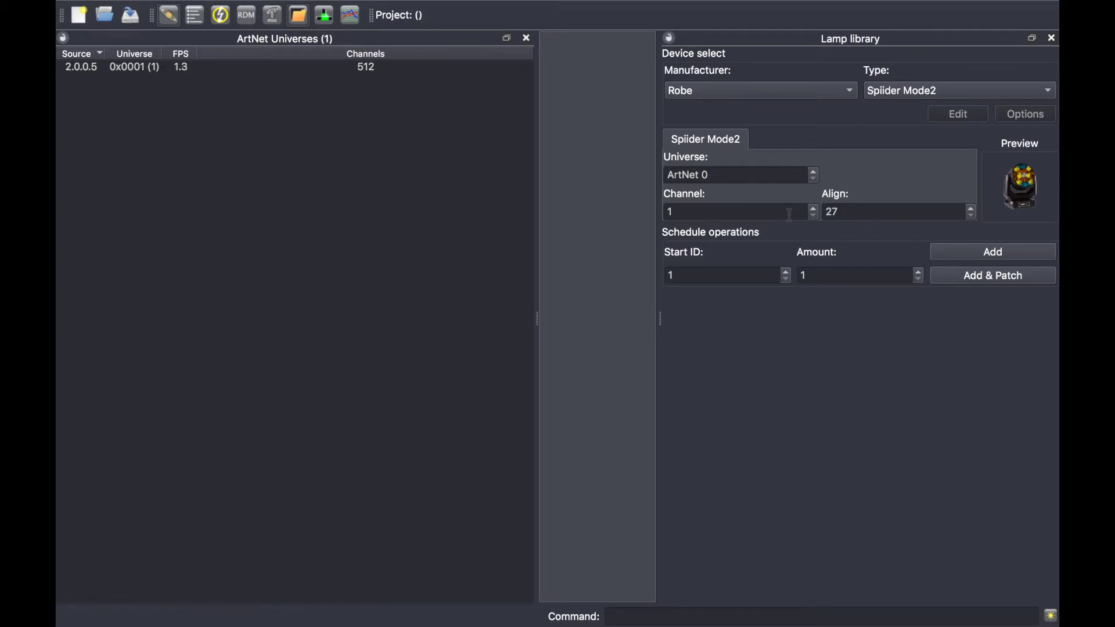
click(722, 177)
text(1)
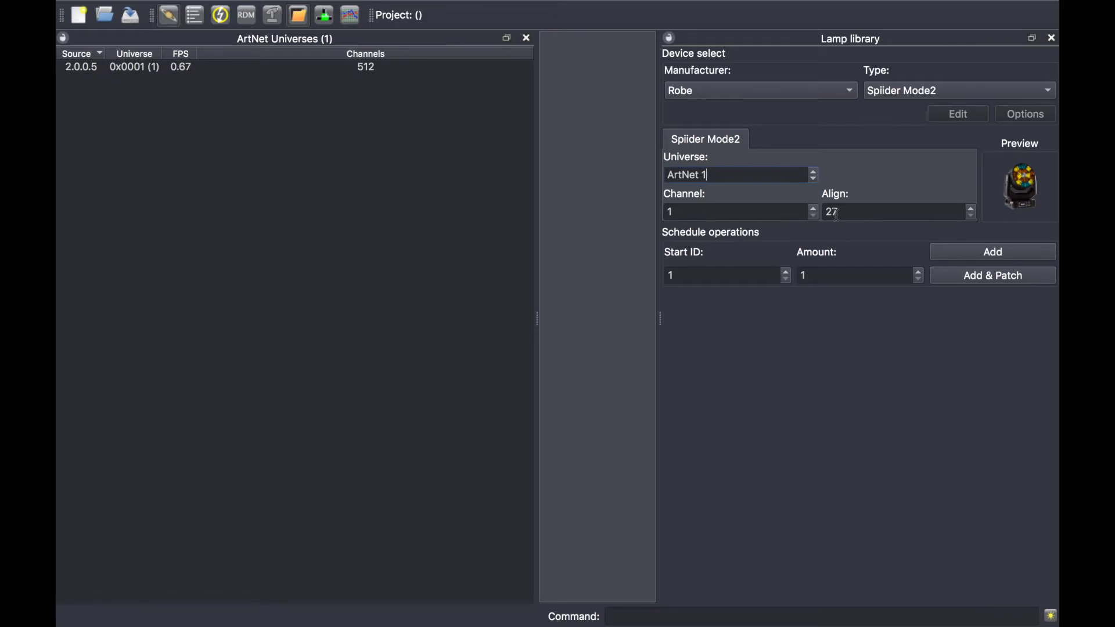
Add and patch three Spiider Mode2 fixtures starting at ID 101.
click(698, 276)
text(01)
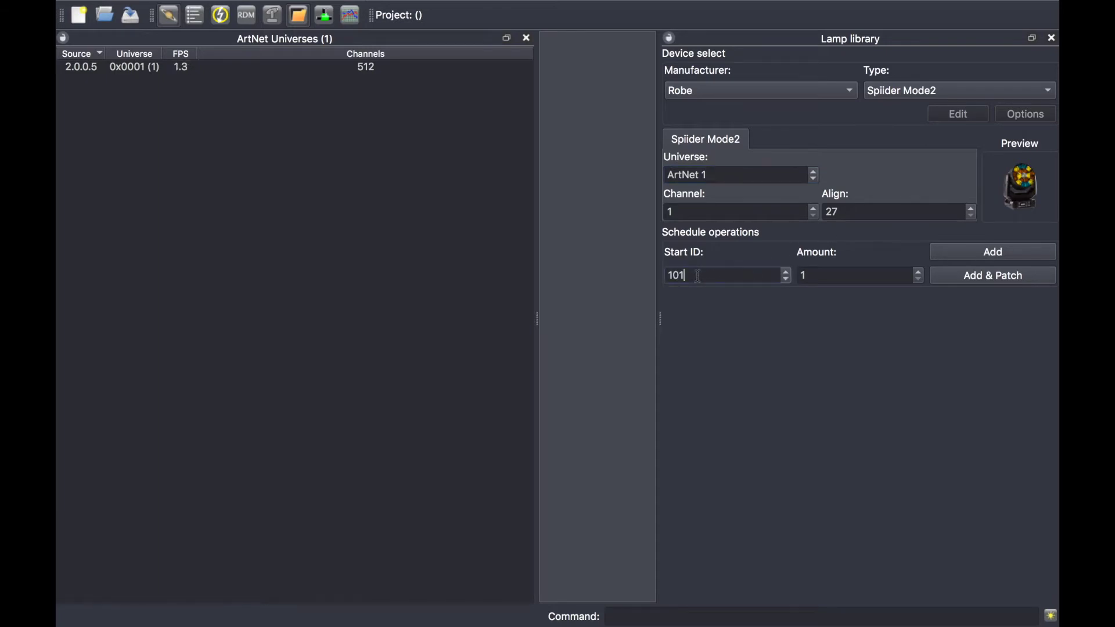
click(815, 280)
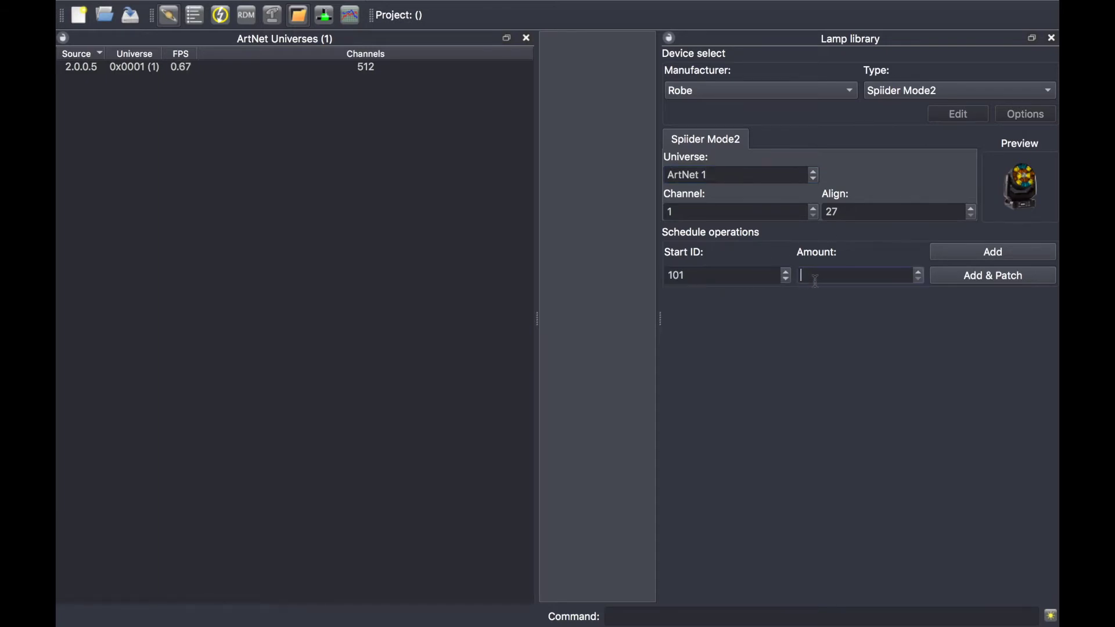
text(3)
click(966, 280)
Close the lamp library, show the Patch list of fixtures 101–103, and select 102.
click(1052, 38)
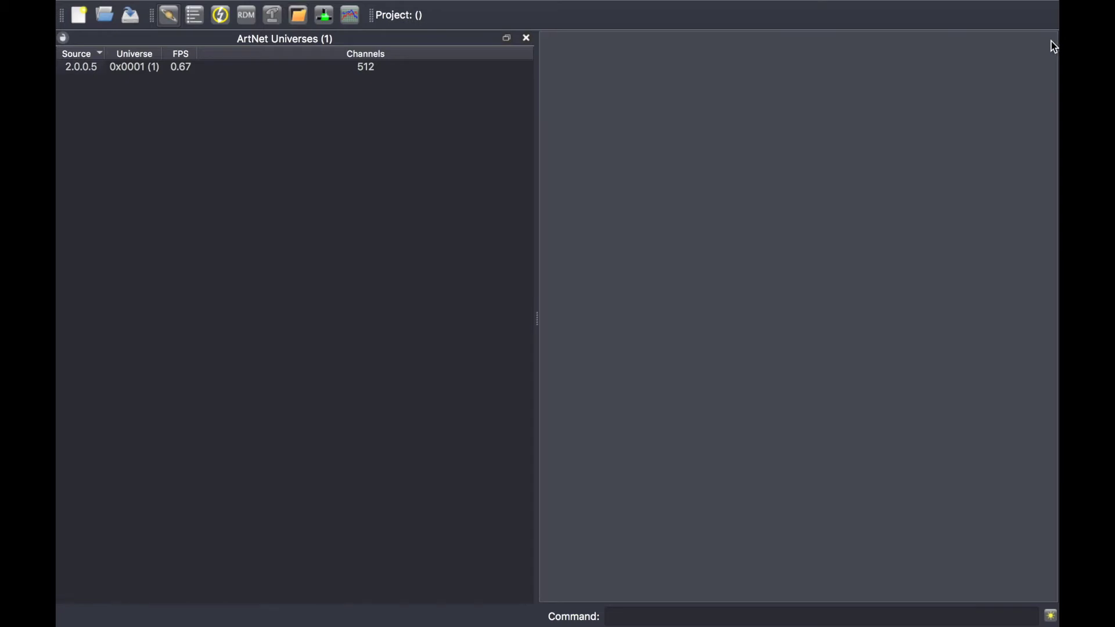
click(274, 24)
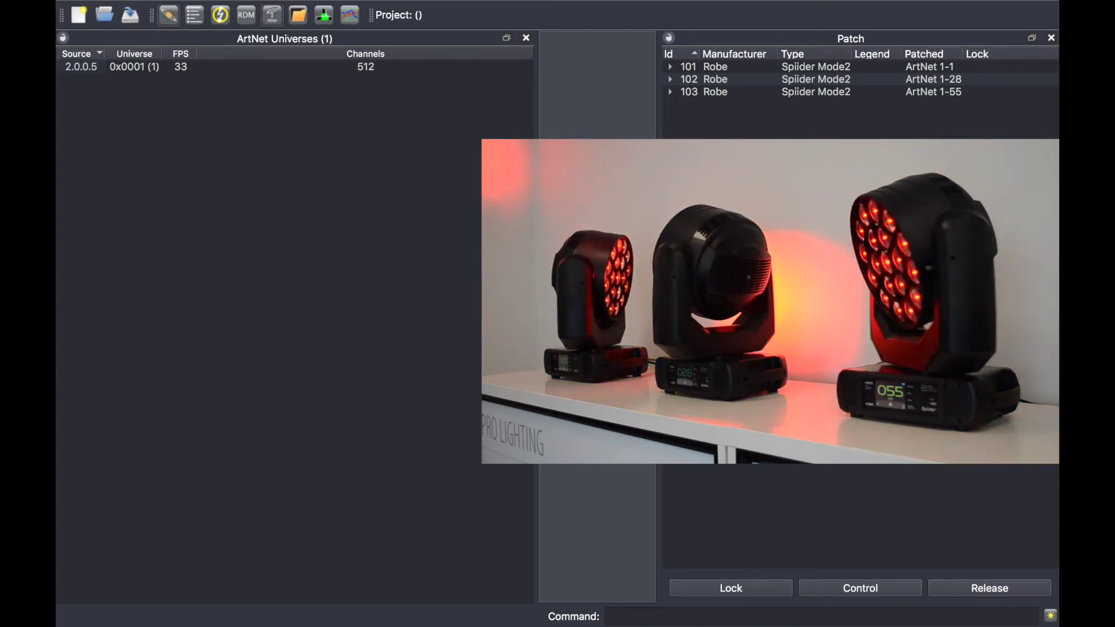
click(718, 80)
Open fixture 102's Control faders and dock them beside the ArtNet universes list.
double_click(721, 81)
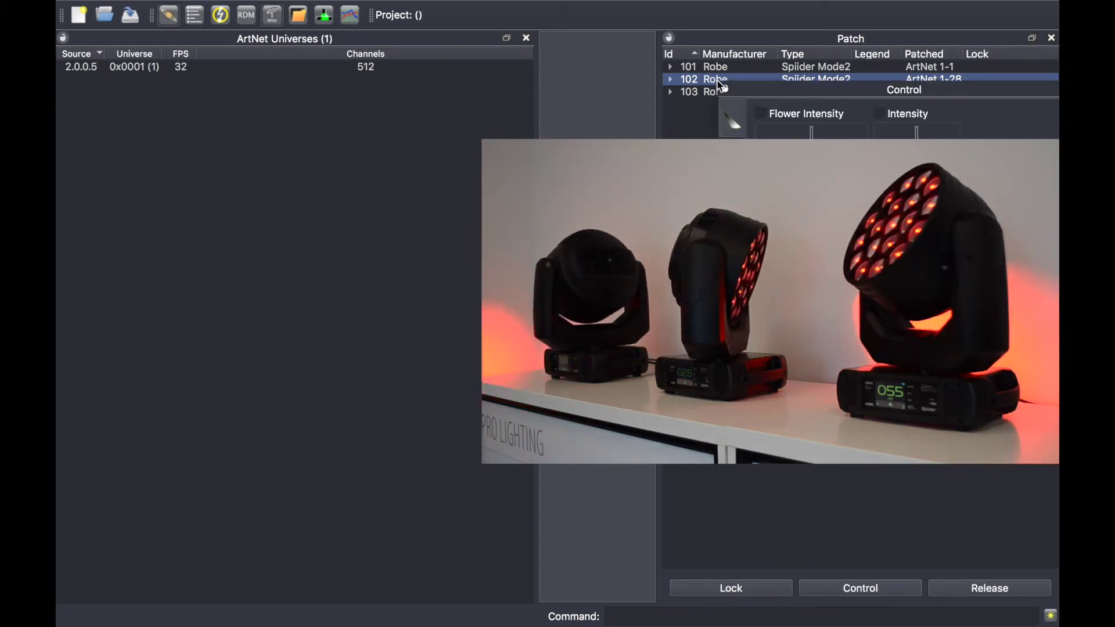
mouse_move(809, 96)
mouse_down()
mouse_move(436, 192)
mouse_move(324, 282)
mouse_move(259, 394)
mouse_move(150, 512)
mouse_move(174, 455)
mouse_move(162, 503)
mouse_move(171, 493)
mouse_up()
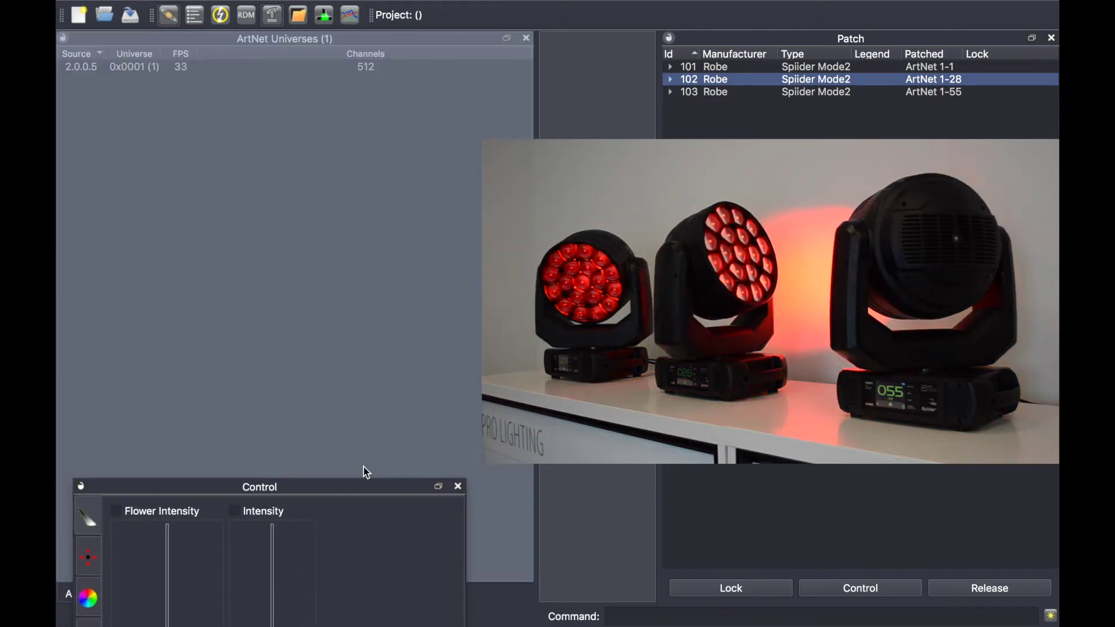
mouse_move(346, 486)
mouse_down()
mouse_move(468, 391)
mouse_move(472, 305)
mouse_up()
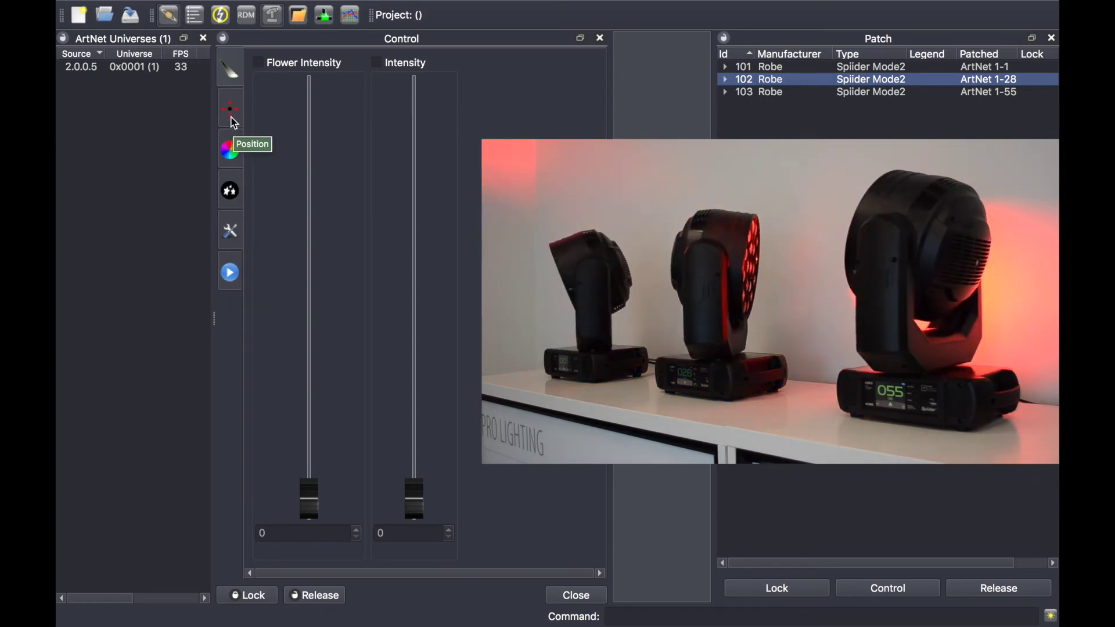
click(231, 118)
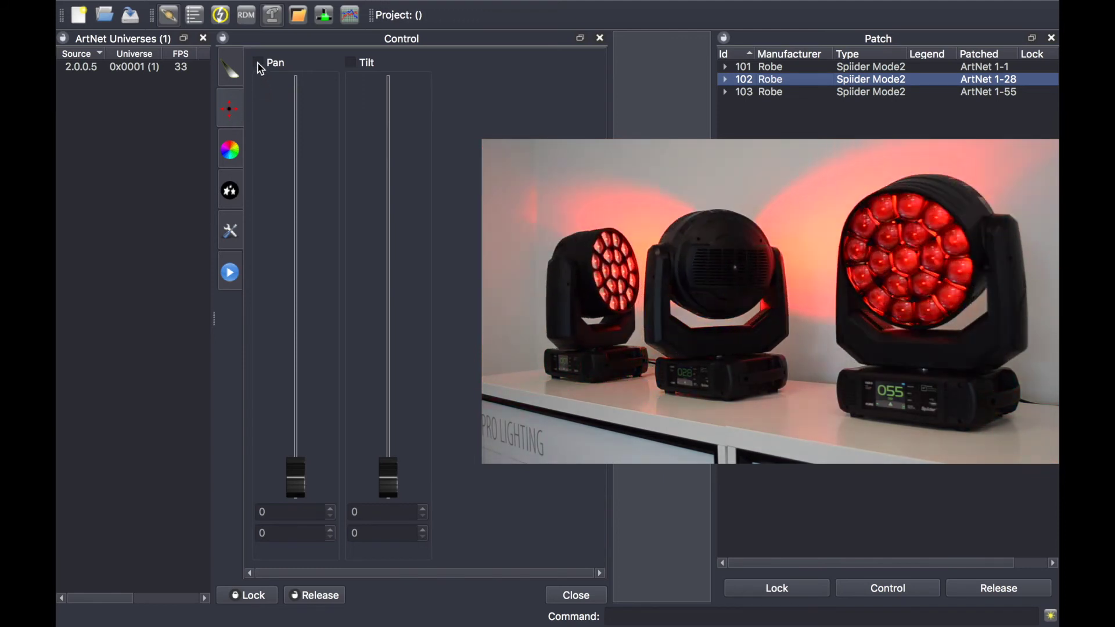
Take over fixture 102's Pan and sweep it up and down, ending at 122.
click(259, 65)
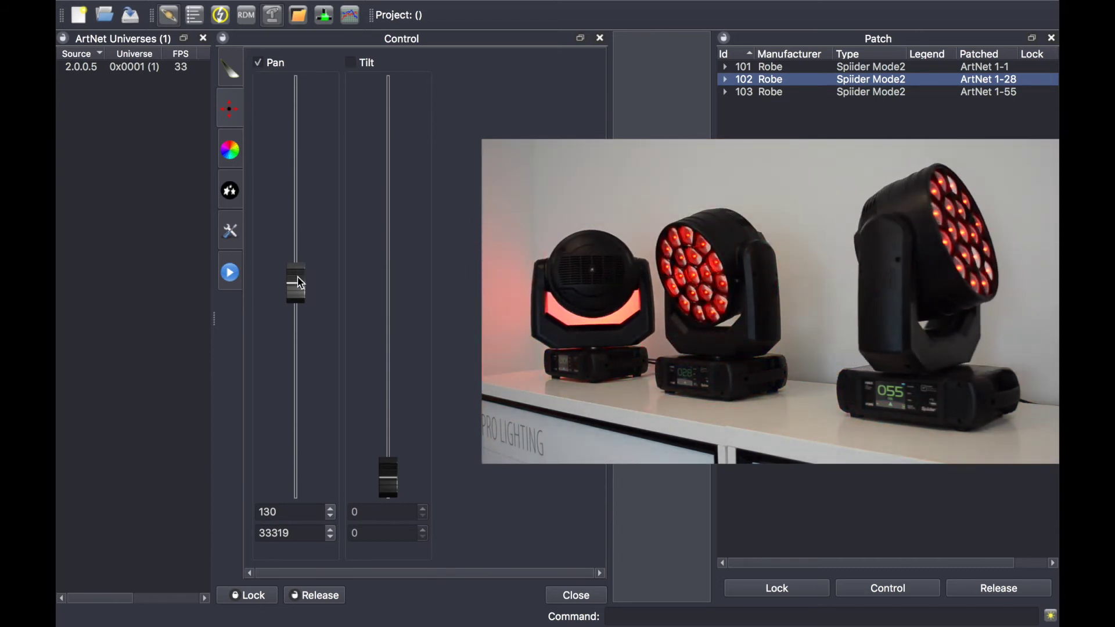
mouse_move(297, 276)
mouse_down()
mouse_move(306, 197)
mouse_move(336, 159)
mouse_up()
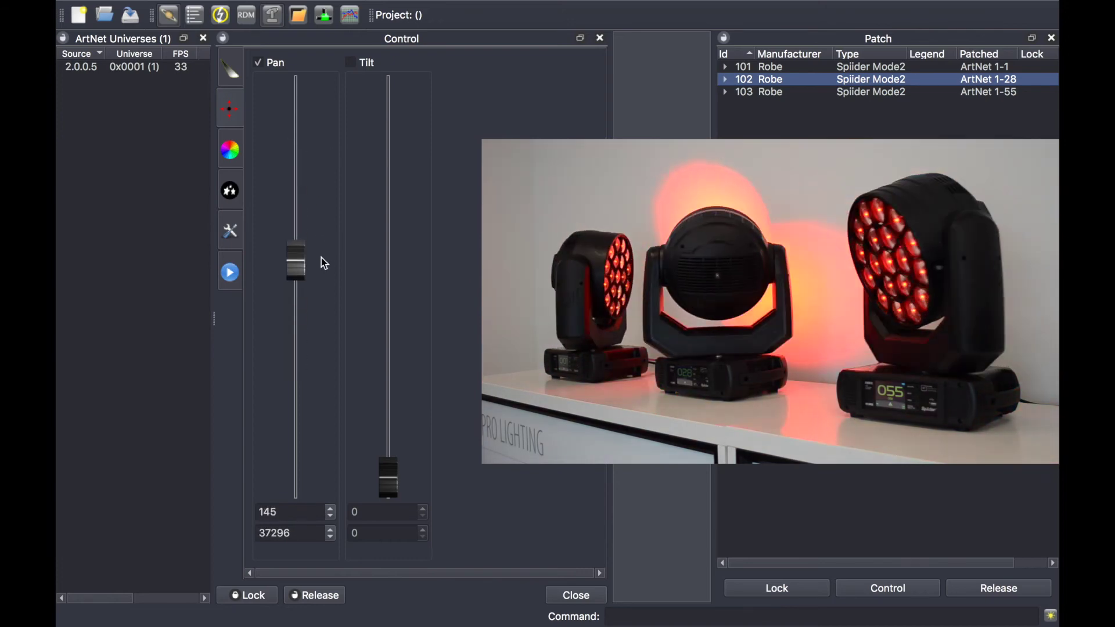
mouse_move(296, 263)
mouse_down()
mouse_move(296, 348)
mouse_move(297, 183)
mouse_up()
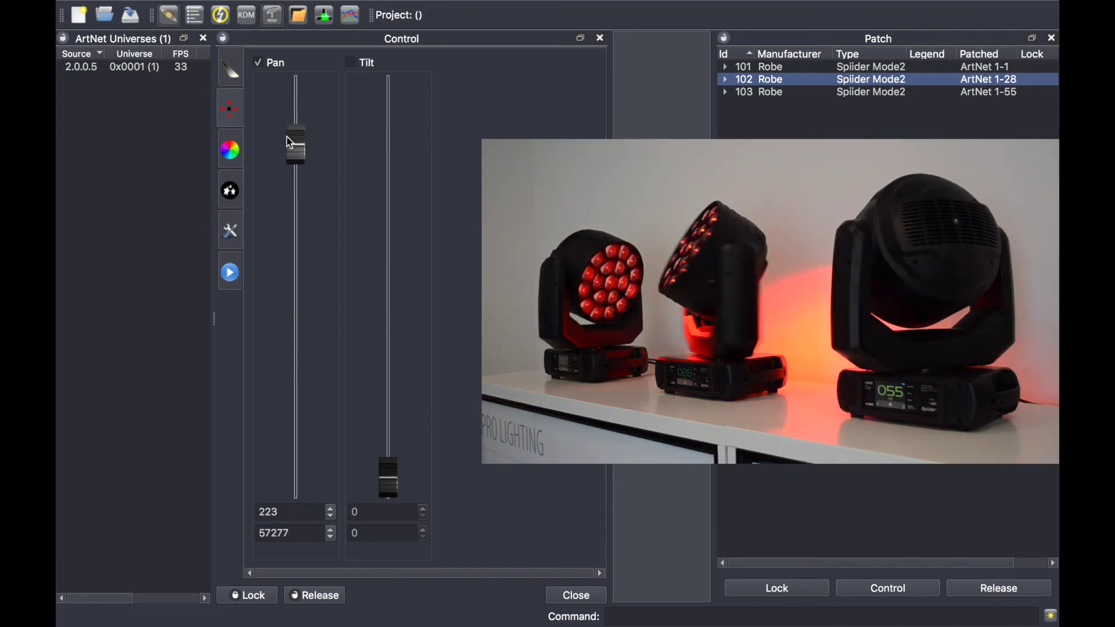
mouse_move(290, 142)
mouse_down()
mouse_move(294, 366)
mouse_move(296, 159)
mouse_move(292, 295)
mouse_up()
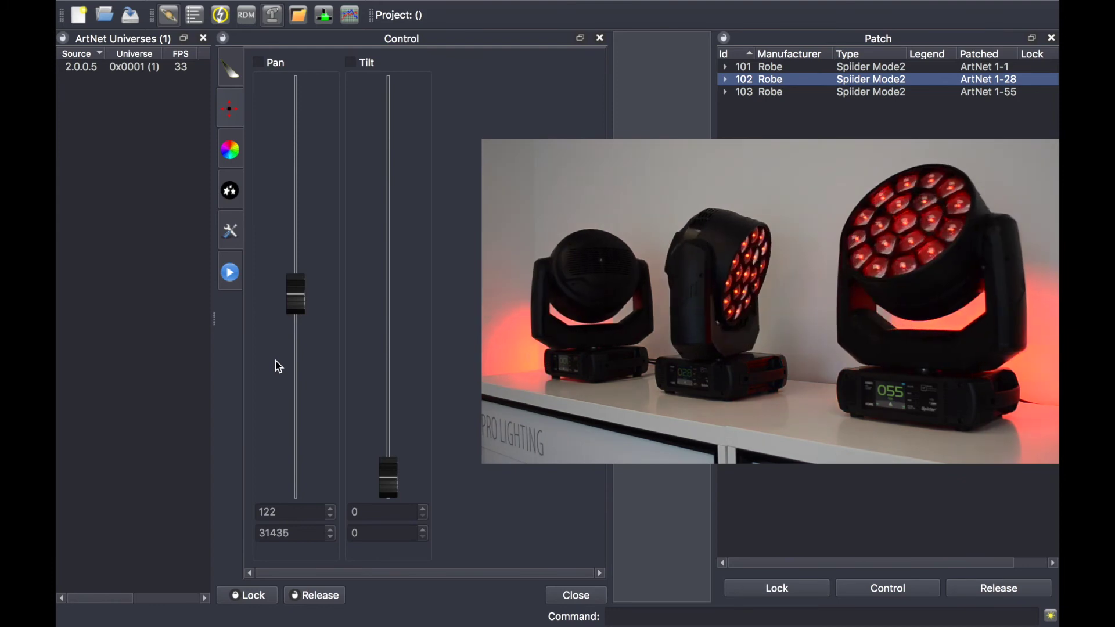
Lock and tilt fixture 102, dim it to 106, then release its channels and close Control.
click(253, 597)
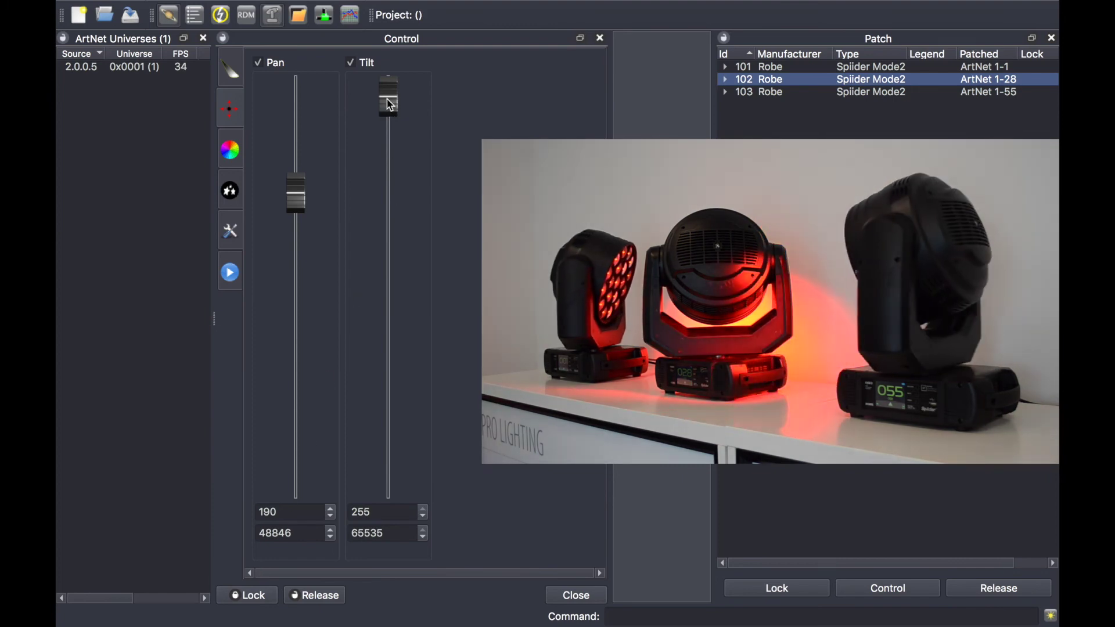
mouse_move(386, 219)
mouse_down()
mouse_move(389, 322)
mouse_move(413, 124)
mouse_move(403, 249)
mouse_move(395, 134)
mouse_move(388, 229)
mouse_up()
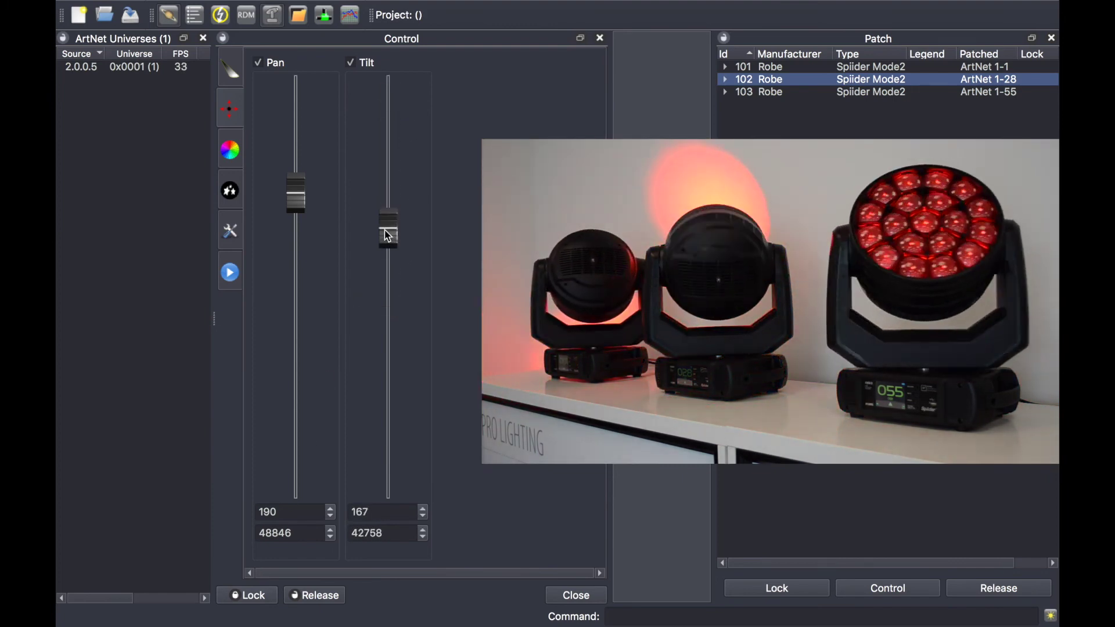
click(230, 70)
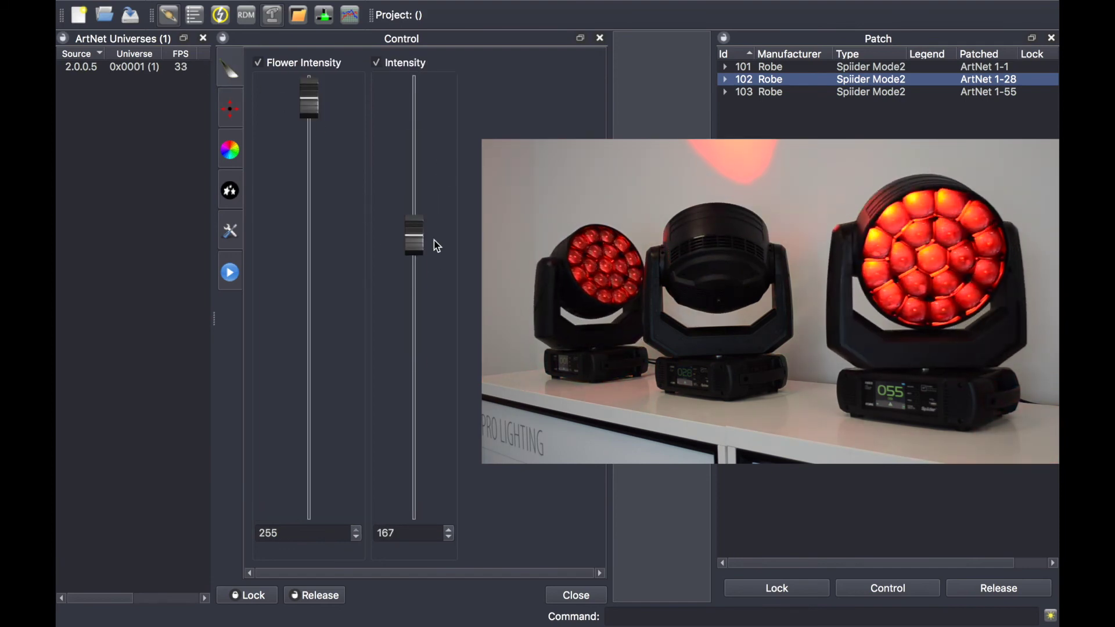
drag(437, 246, 426, 329)
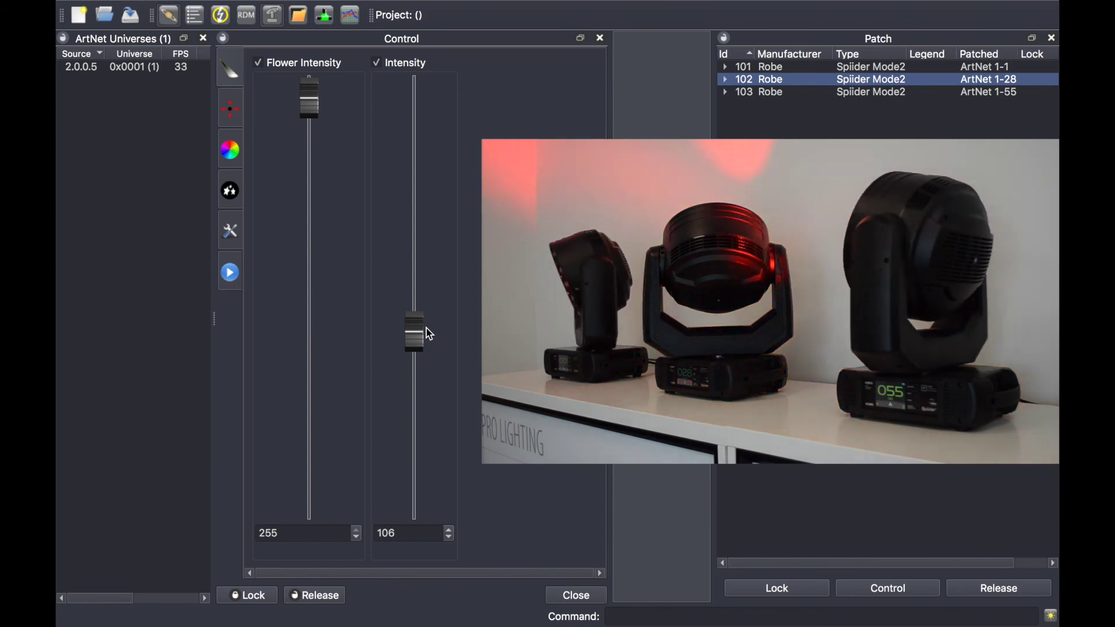
click(315, 598)
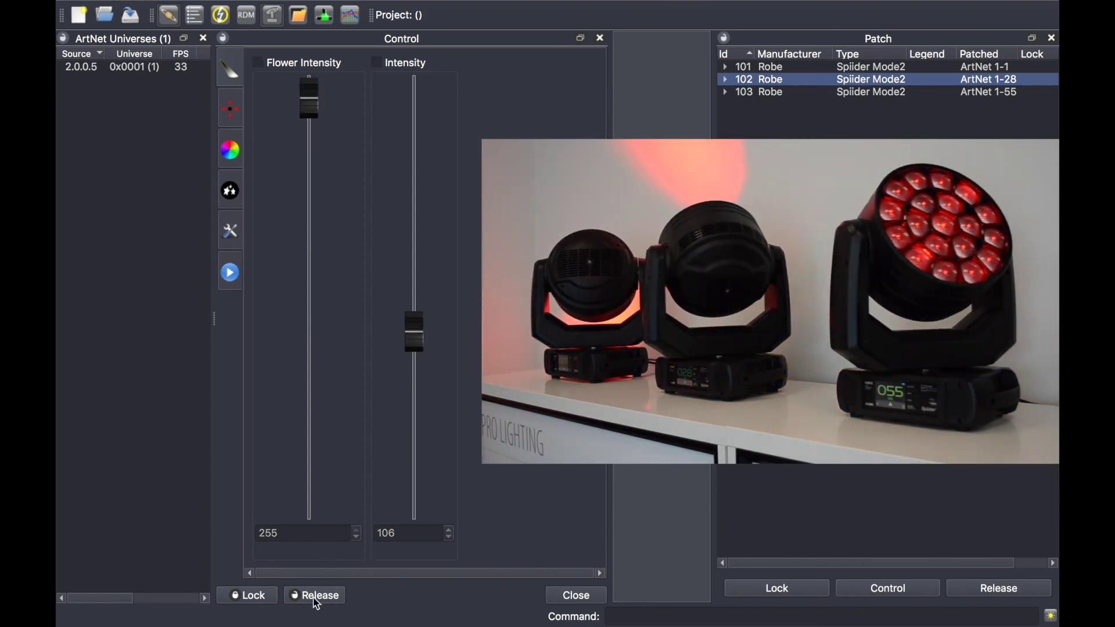
click(567, 598)
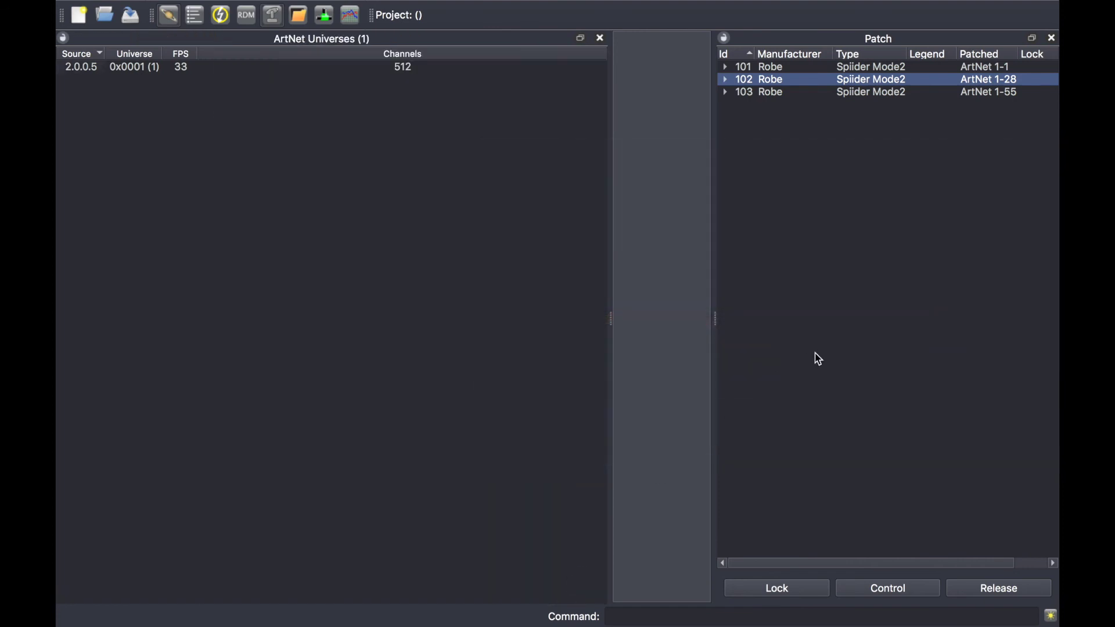